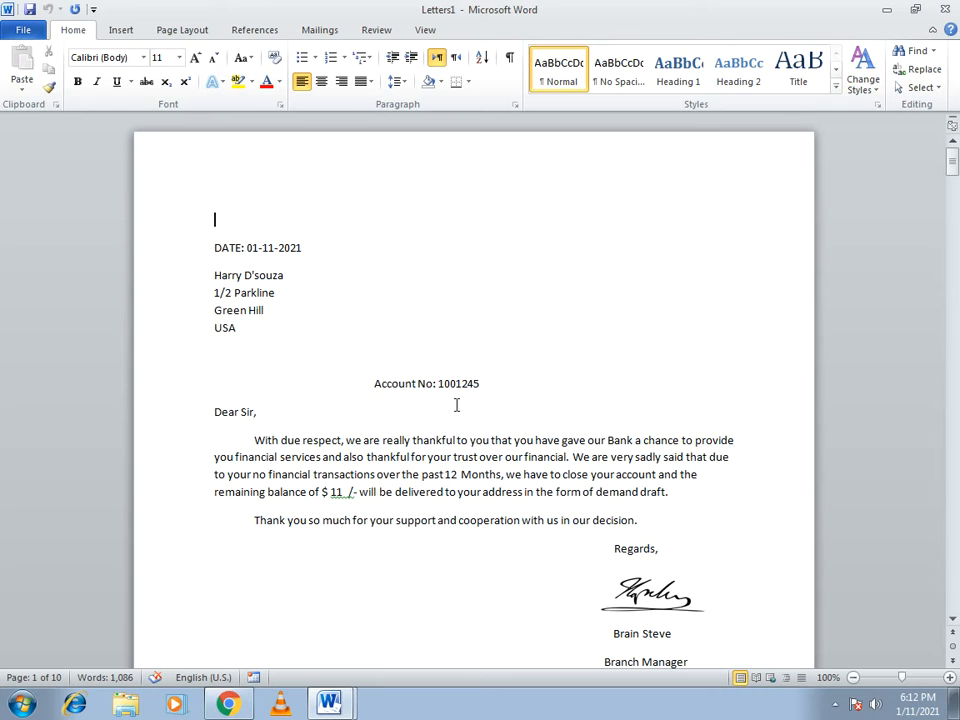
Review the merged letters in the Letters1 document and close it without saving
mouse_move(950, 165)
left_mouse_down()
mouse_move(949, 279)
mouse_move(949, 156)
mouse_move(955, 190)
mouse_move(951, 165)
left_mouse_up()
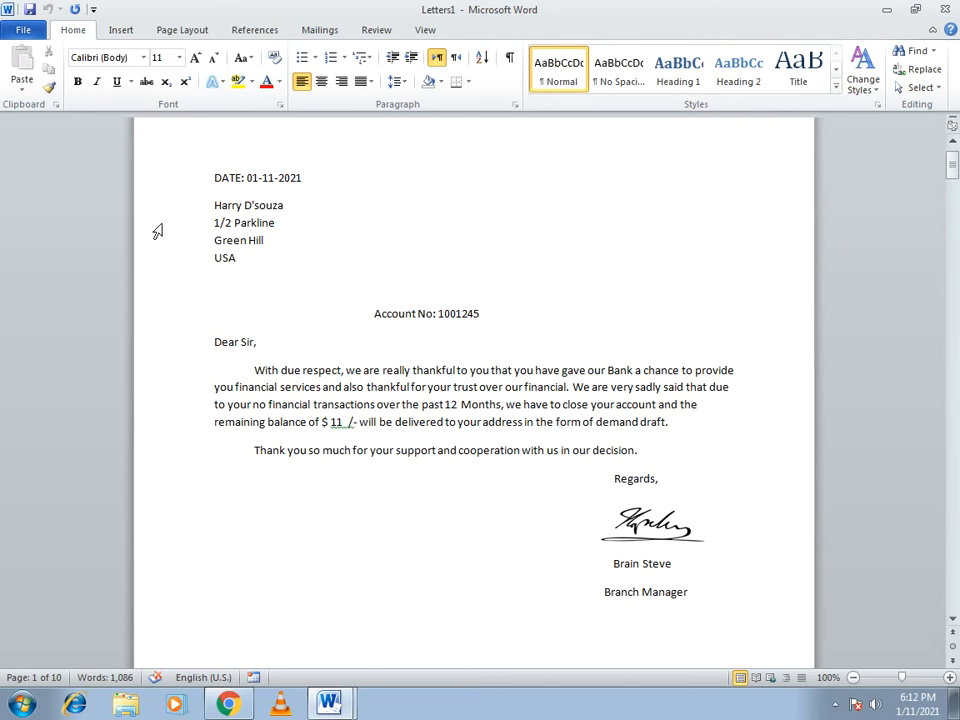
left_click_drag(955, 168, 952, 210)
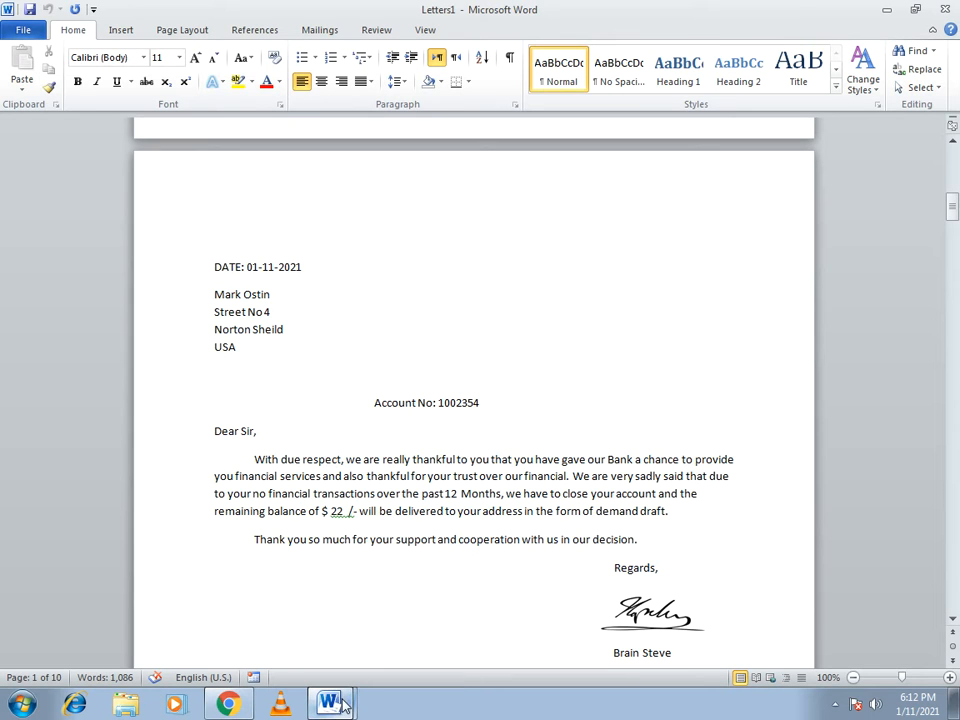
left_click(945, 9)
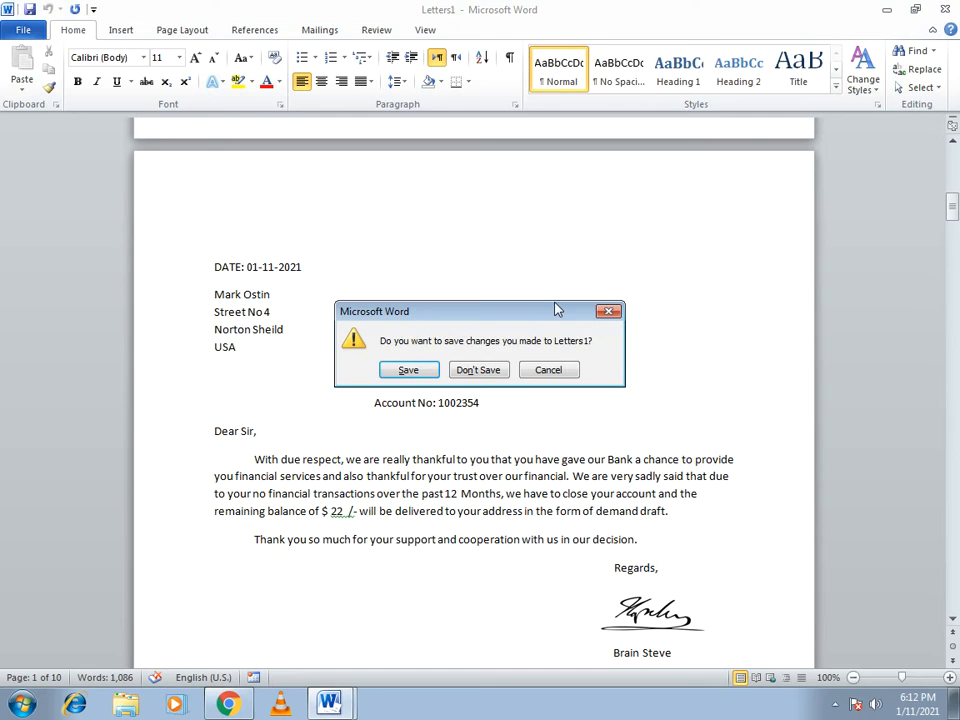
left_click(478, 370)
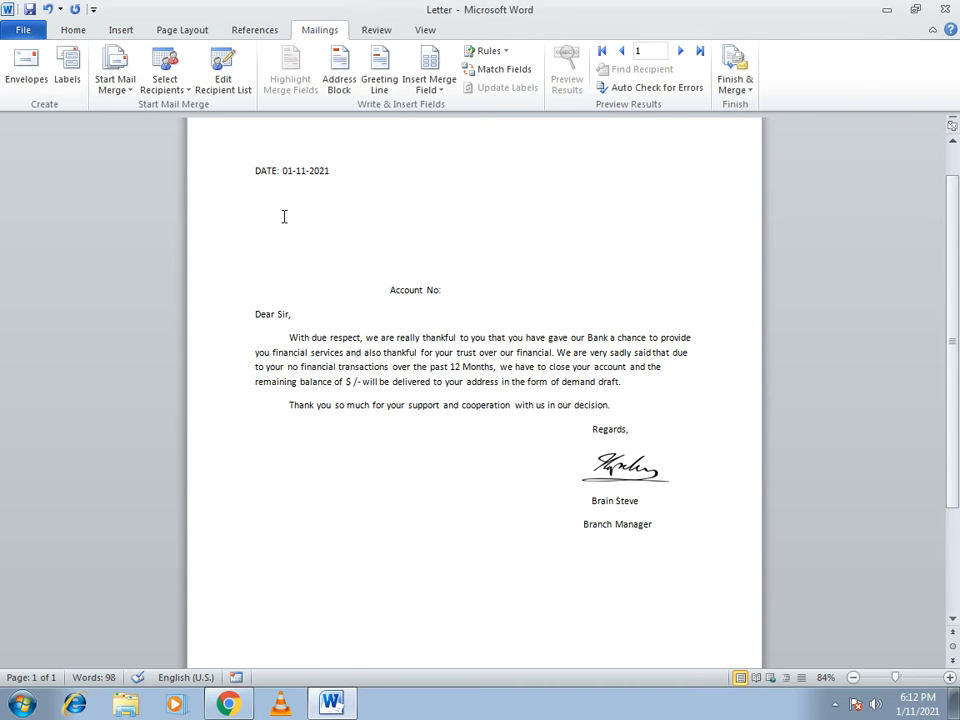
Minimize the letter document and try to open the Data workbook from the desktop
left_click(886, 9)
double_click(18, 376)
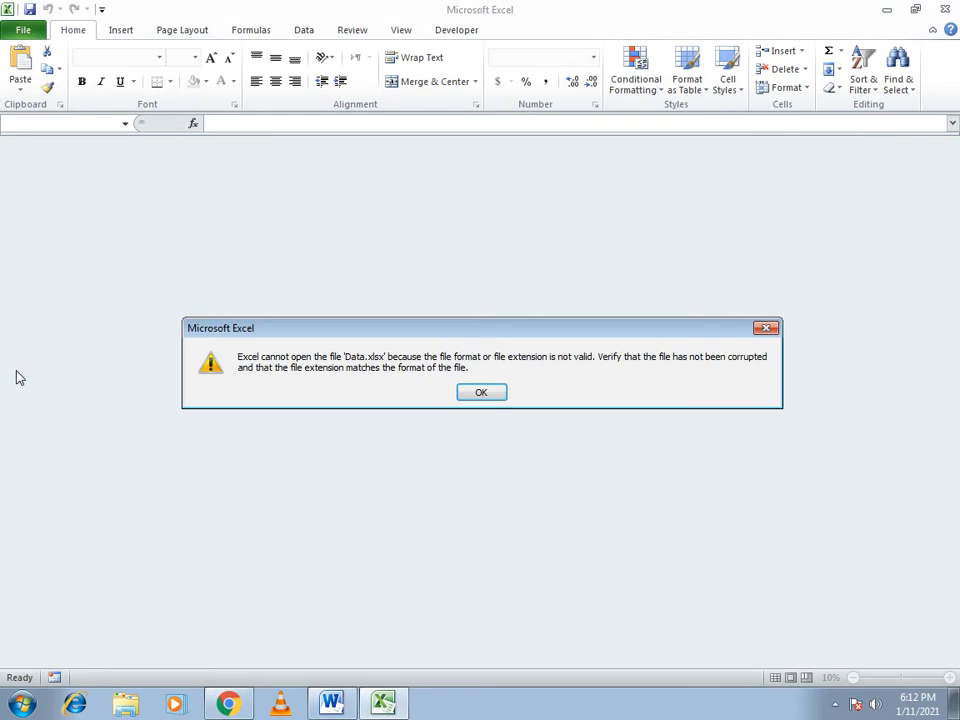
left_click(490, 393)
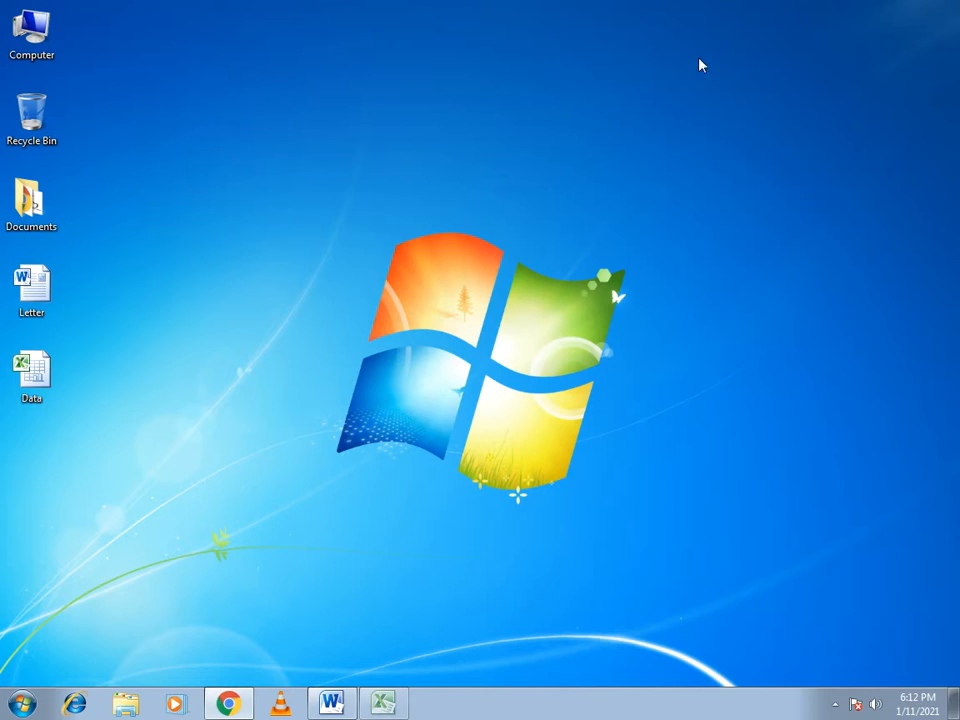
double_click(18, 376)
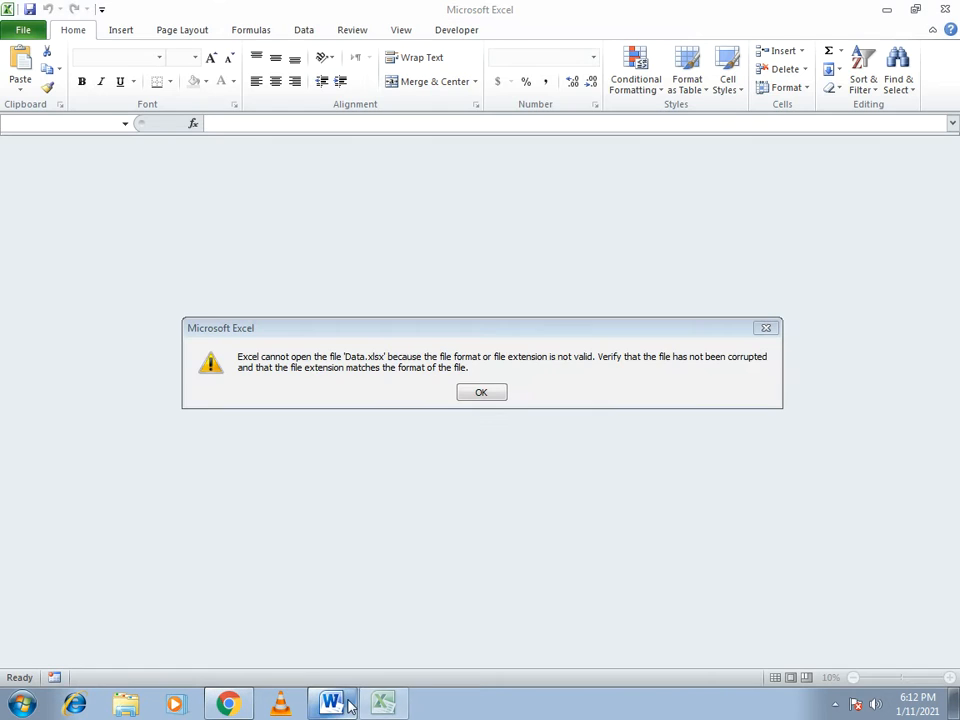
Close the Letter document without saving its changes and exit the empty Excel window
left_click(332, 679)
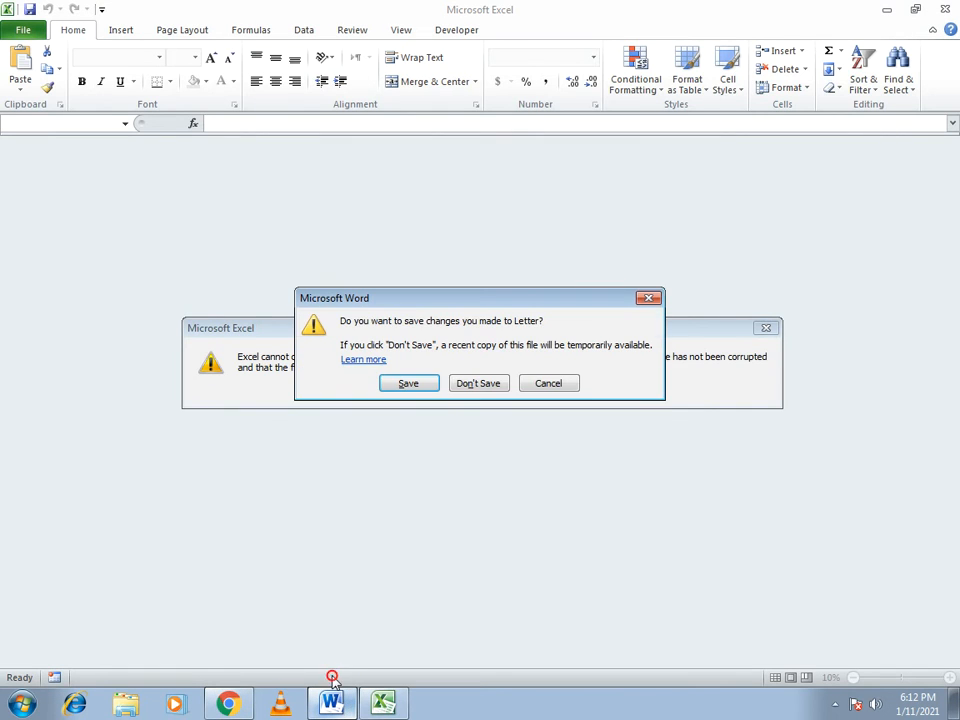
left_click(461, 380)
left_click(475, 392)
left_click(945, 9)
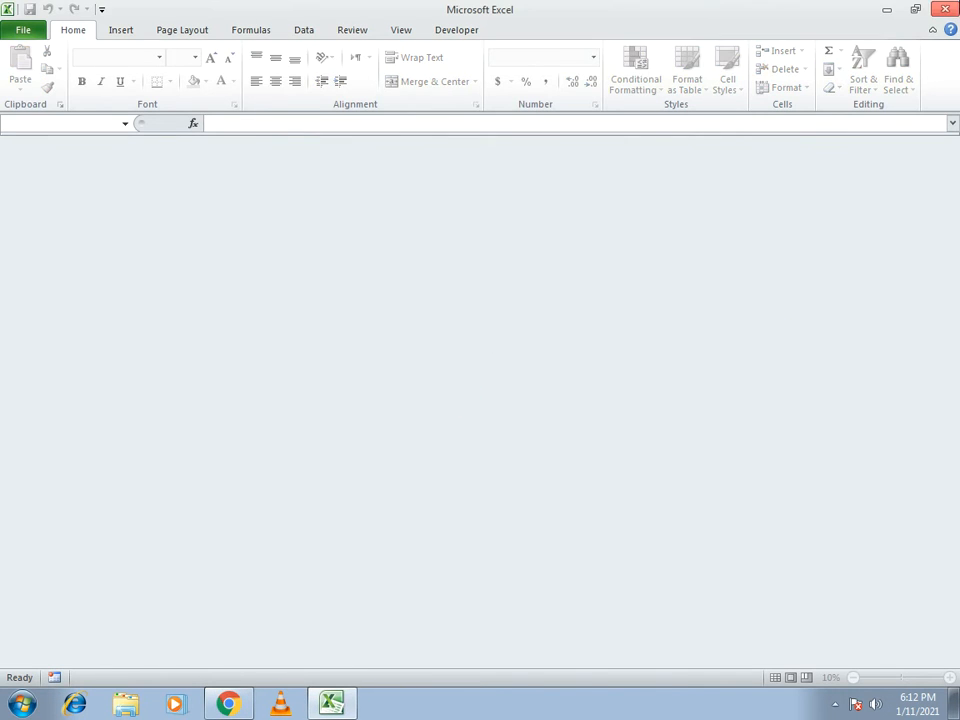
Open the Data workbook from the desktop to examine the customer records, and close it without saving
double_click(60, 364)
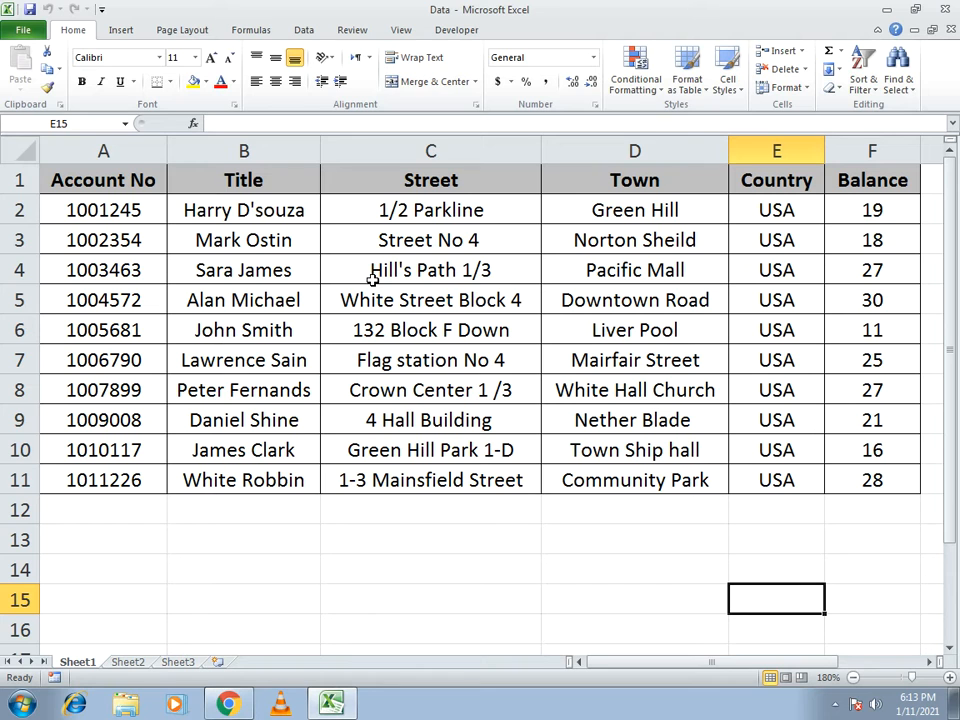
left_click(946, 10)
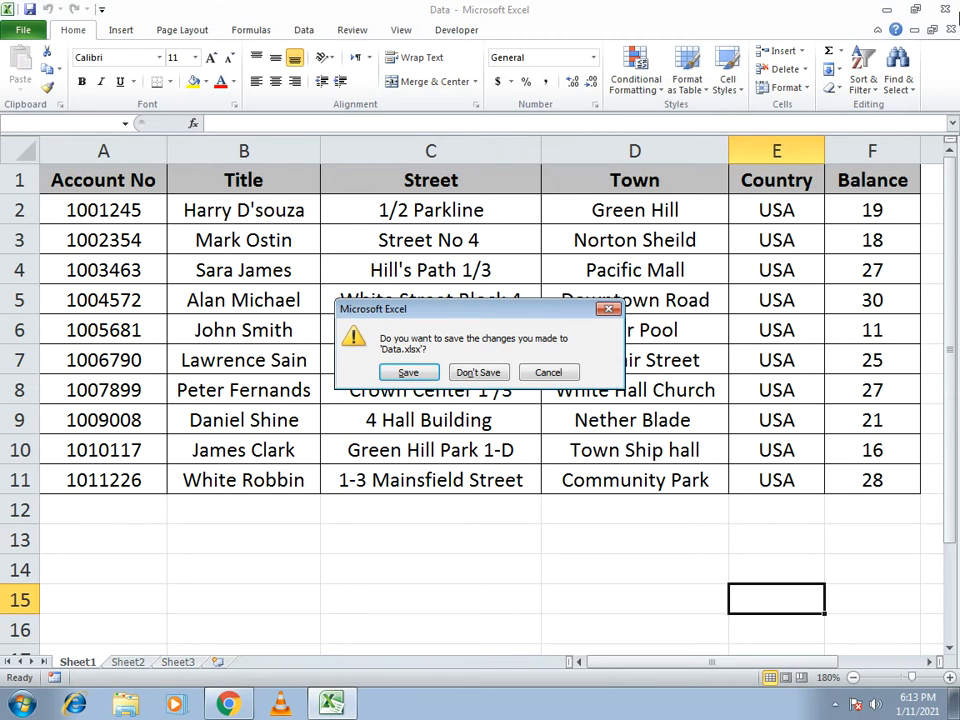
left_click(478, 372)
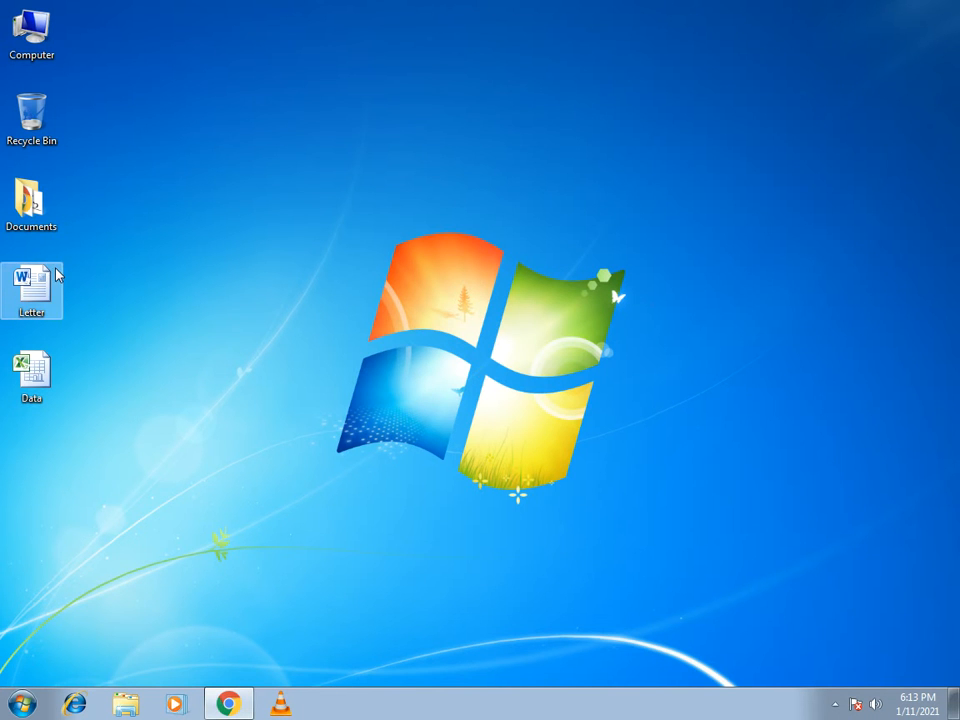
Open the Letter document, place the cursor on the empty line below the date and start a Letters mail merge
double_click(56, 276)
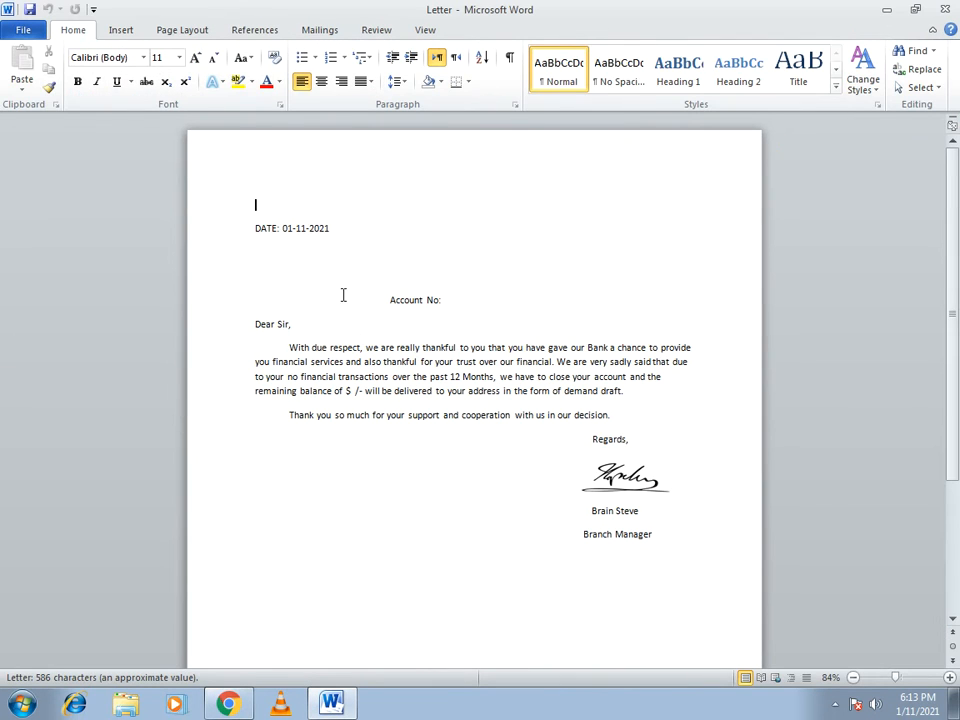
left_click(279, 262)
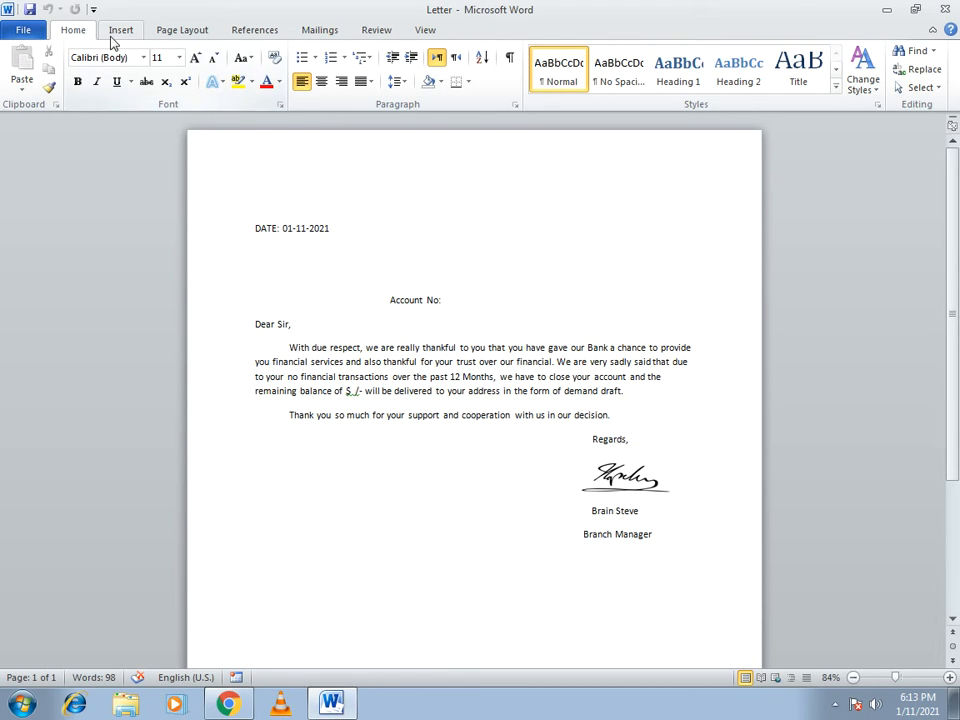
left_click(320, 30)
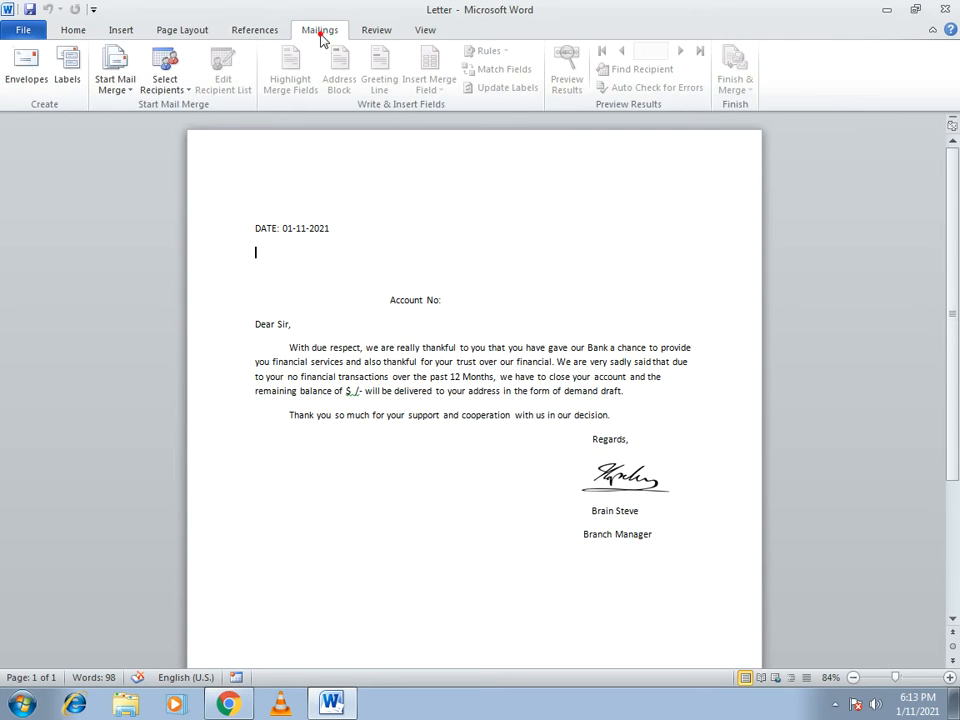
left_click(128, 95)
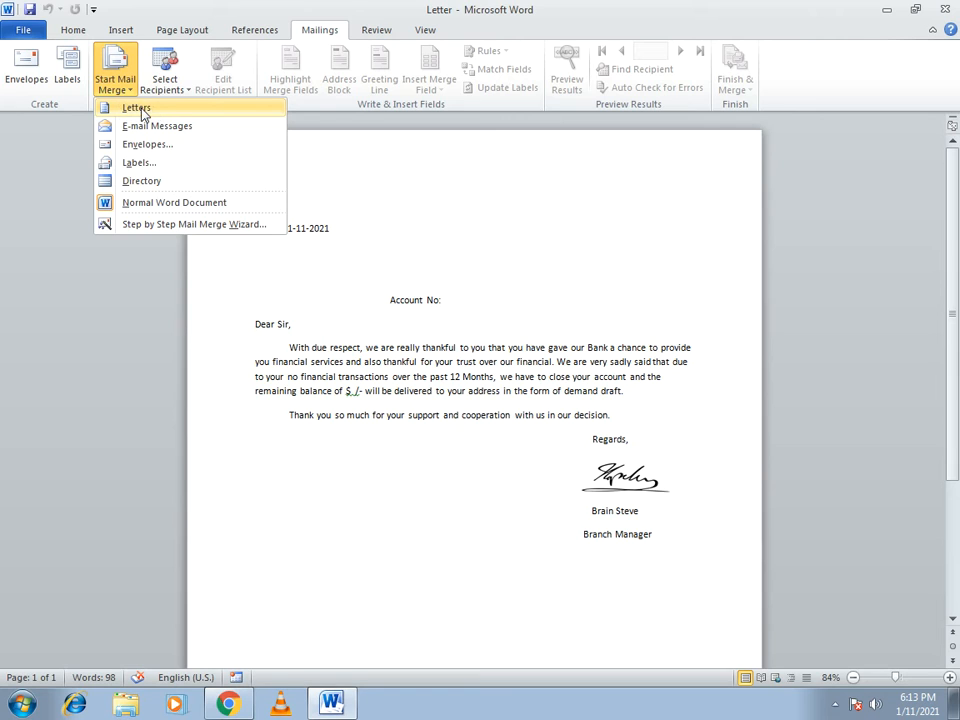
left_click(143, 113)
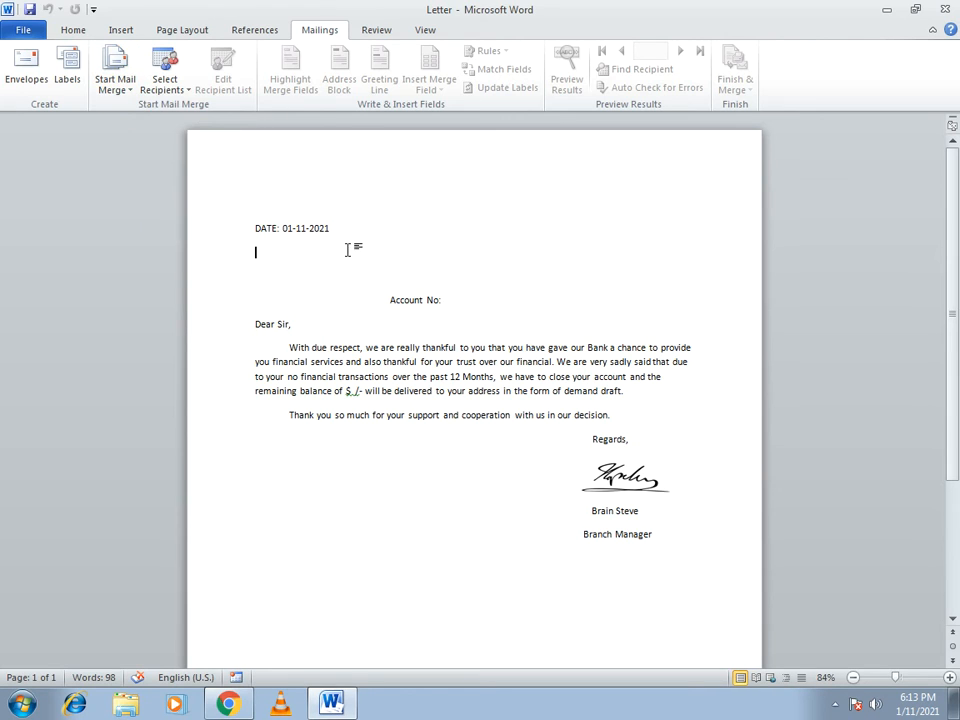
Use the existing Data workbook on the Desktop as the recipient list, choosing Sheet1$ with column headers in the first row
left_click(157, 92)
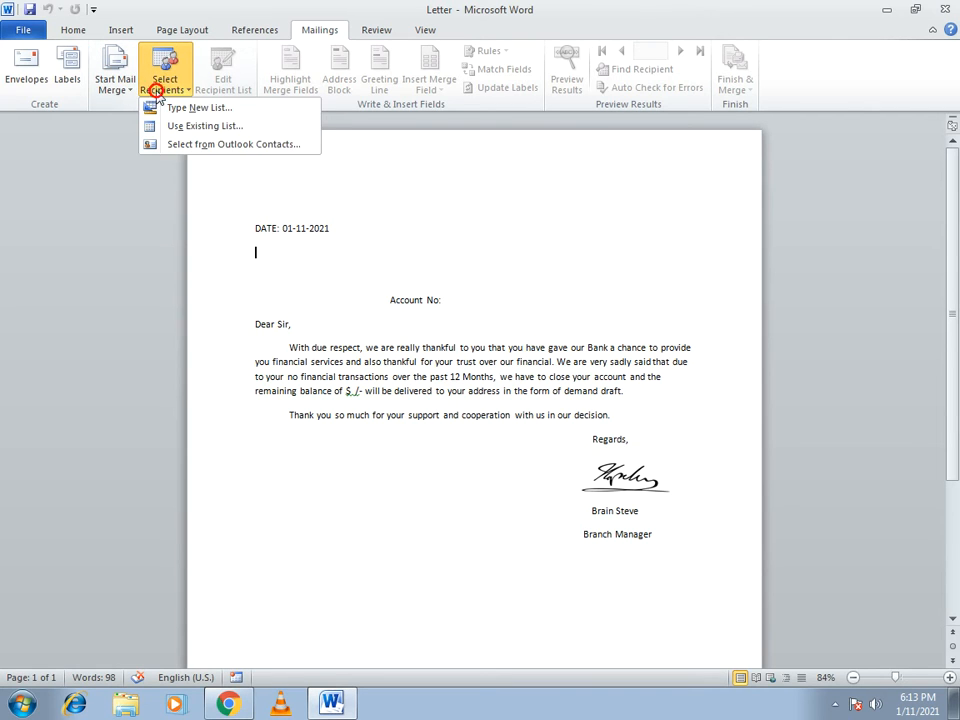
left_click(200, 127)
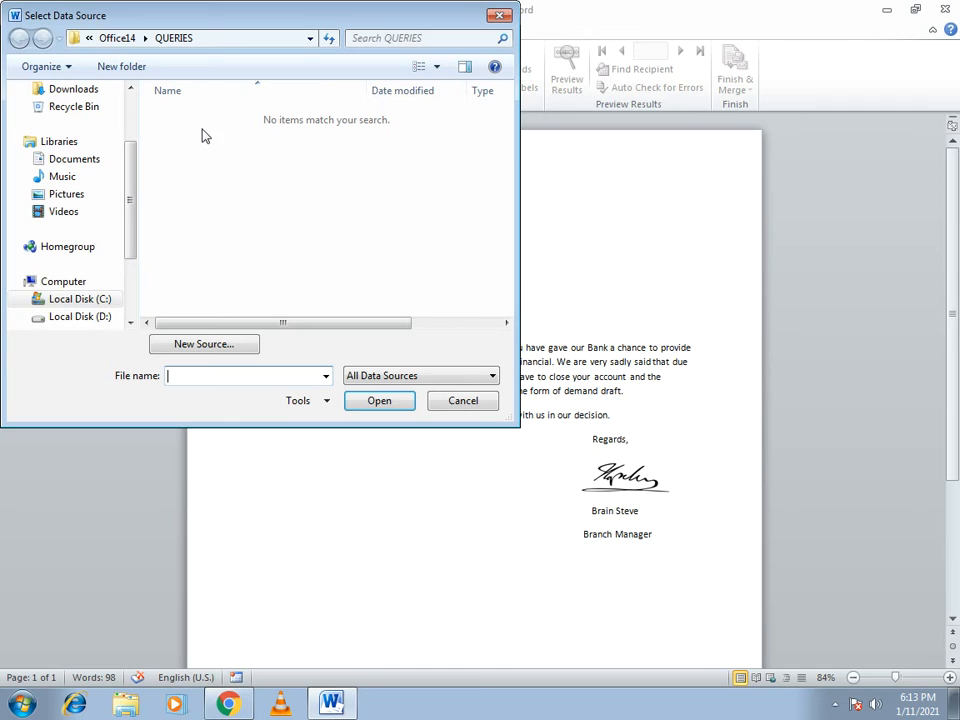
left_click_drag(139, 171, 131, 119)
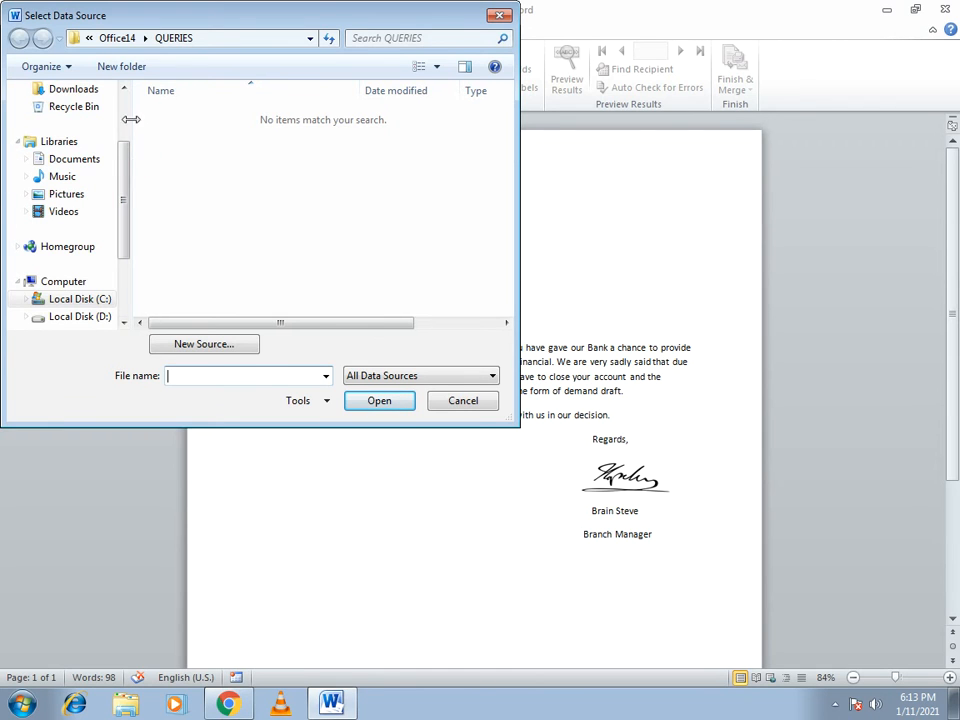
scroll(122, 118, "up", 3)
left_click(72, 150)
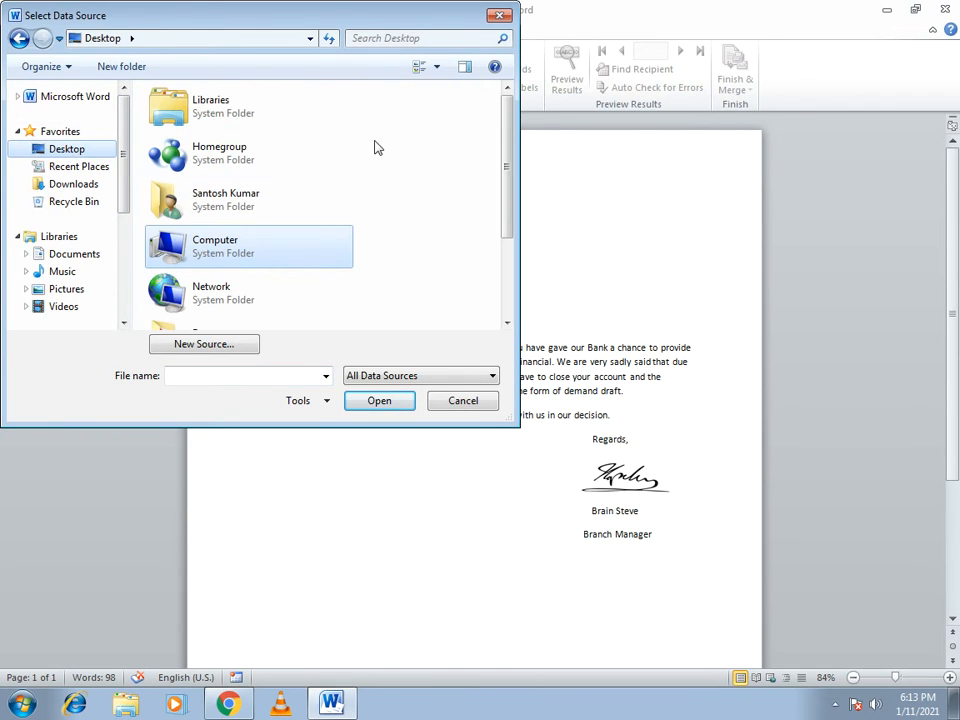
left_click_drag(505, 171, 507, 253)
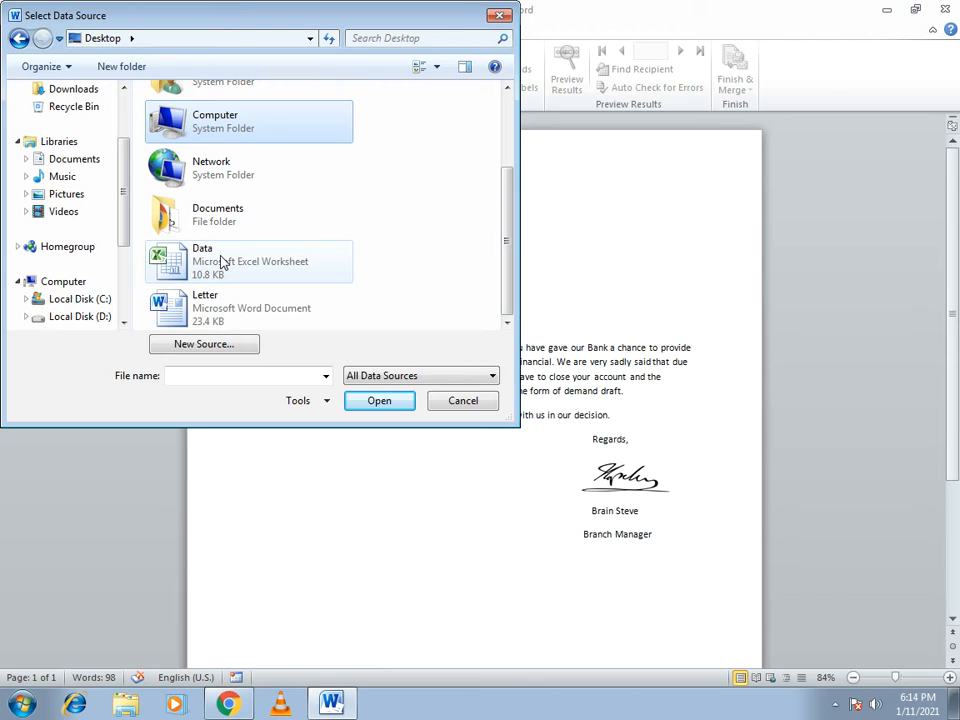
double_click(221, 261)
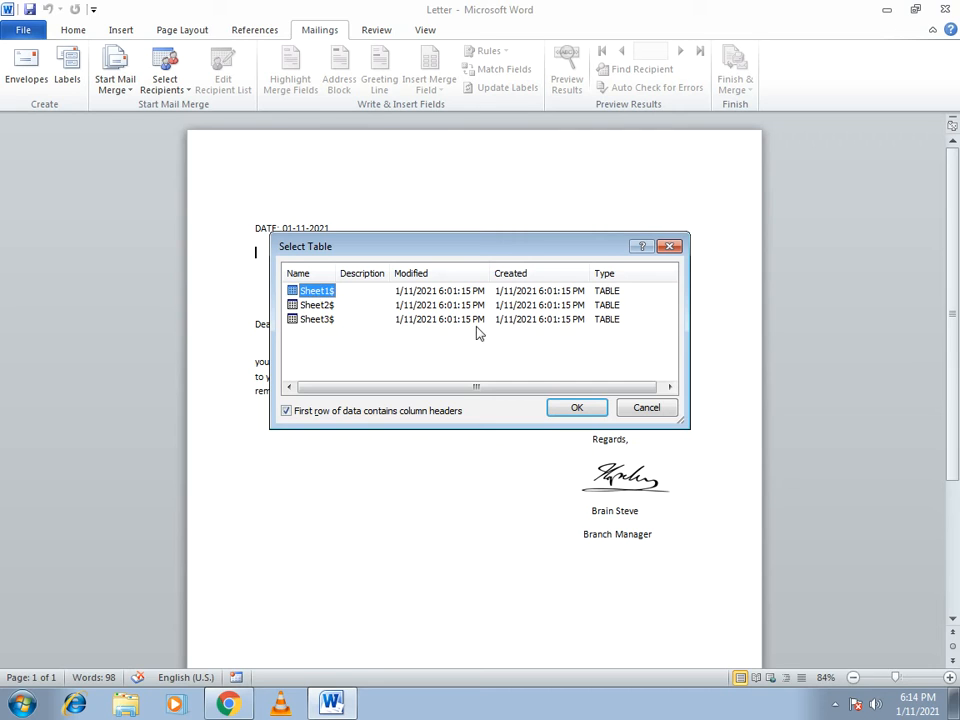
left_click(565, 406)
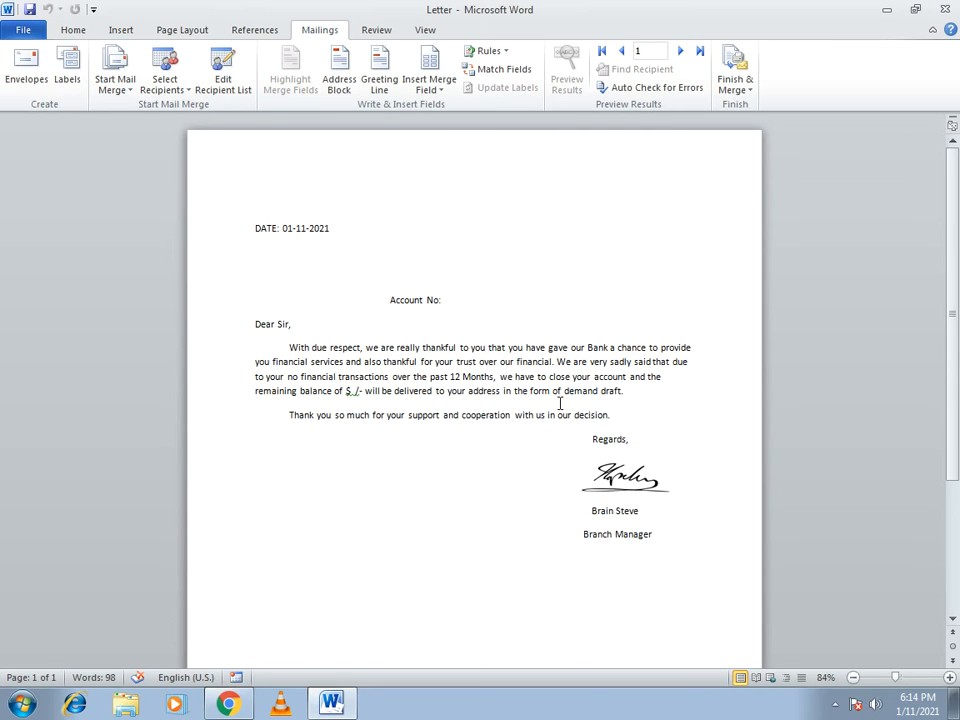
Insert the Title and Street merge fields on separate lines below the date
left_click(424, 93)
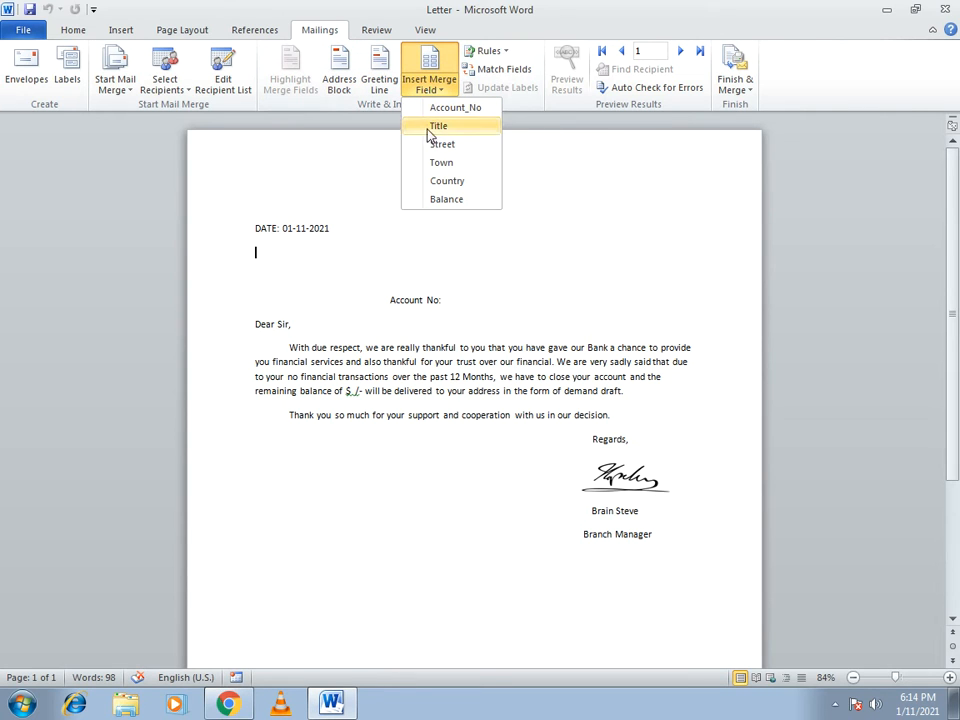
left_click(434, 128)
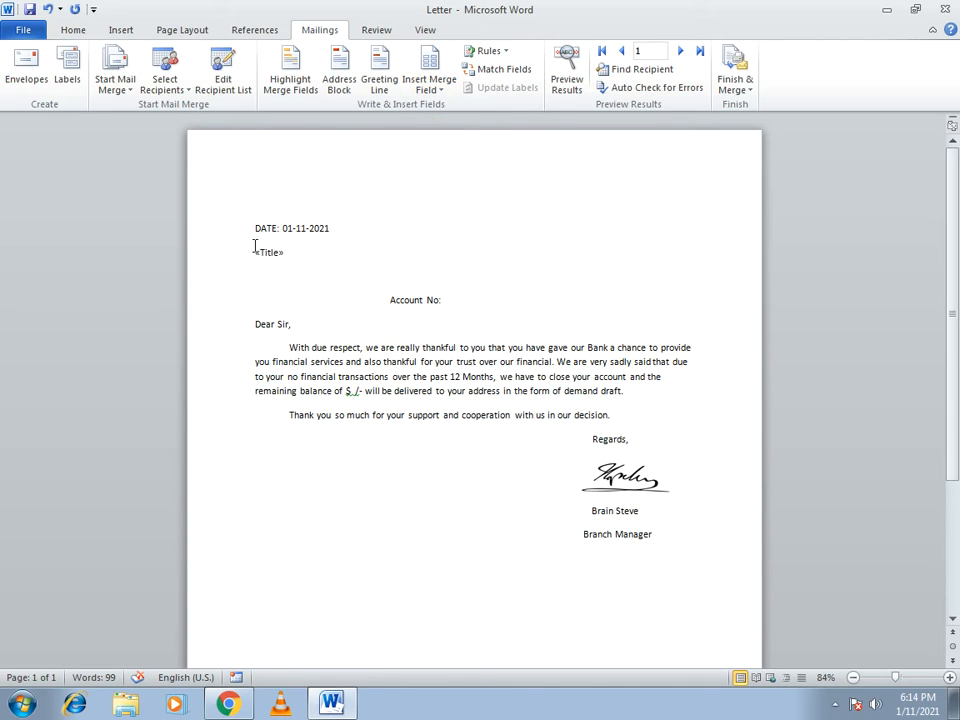
key("Return")
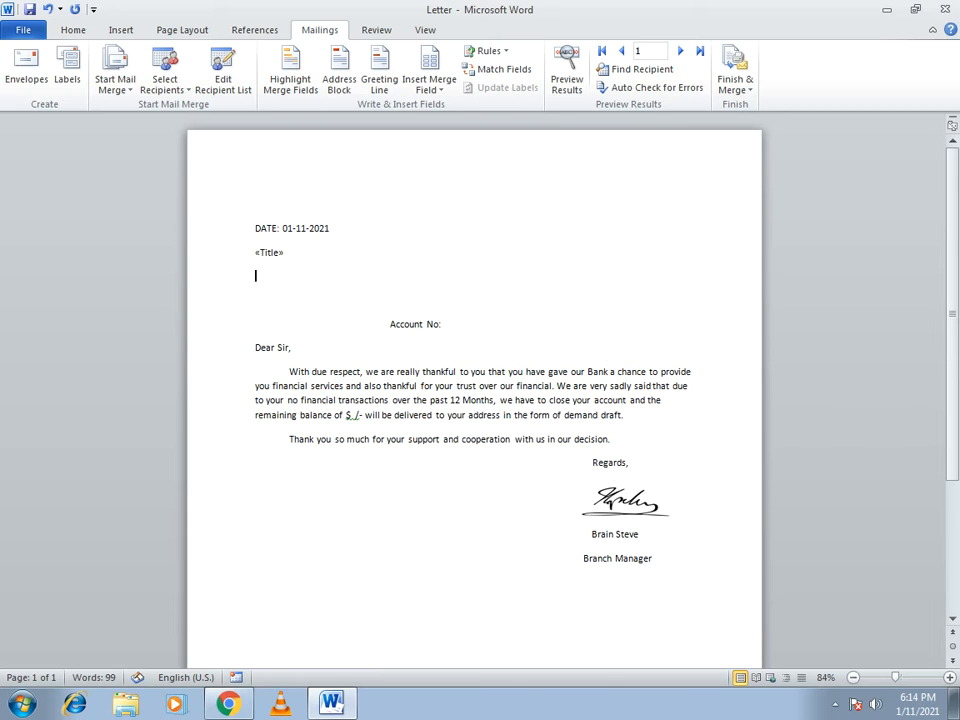
left_click(430, 86)
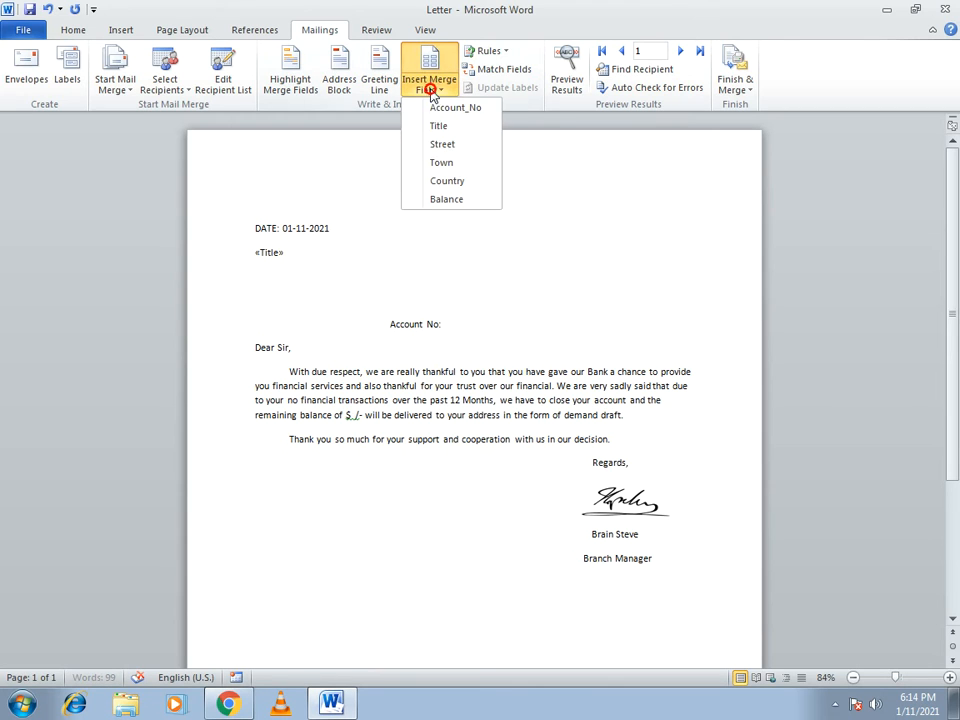
left_click(453, 147)
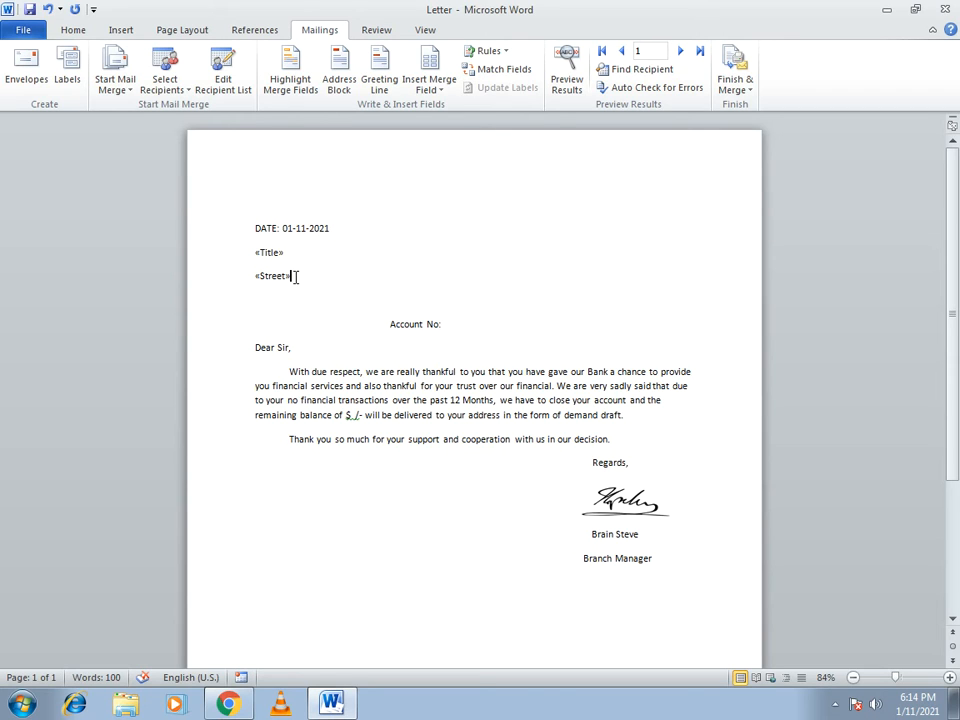
Add the Town and Country merge fields on separate lines beneath the Street field
key("Return")
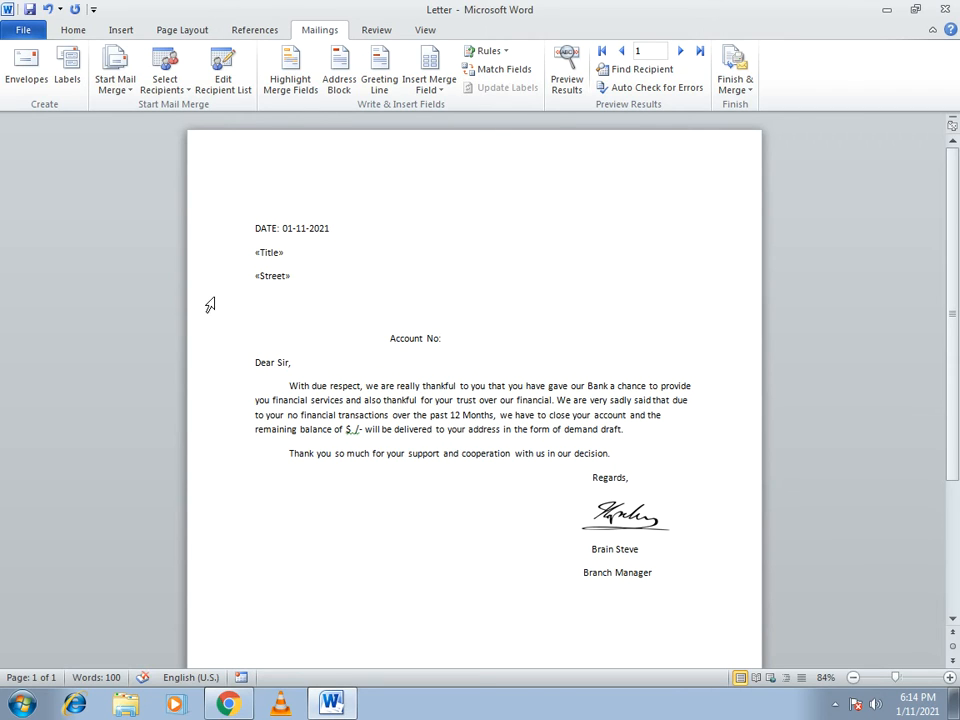
left_click(429, 88)
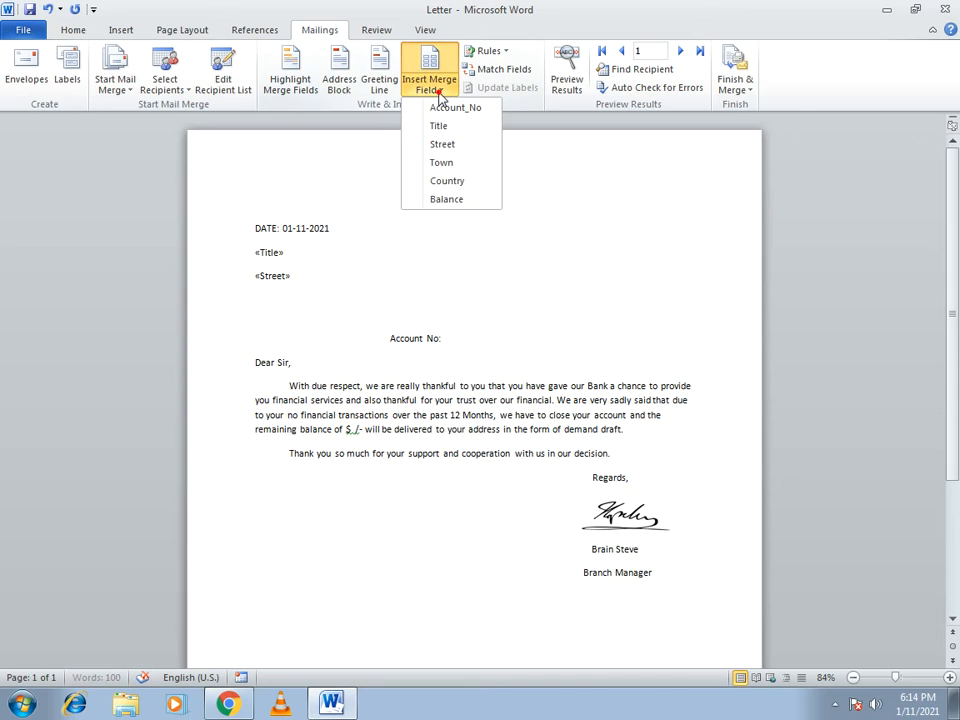
left_click(452, 165)
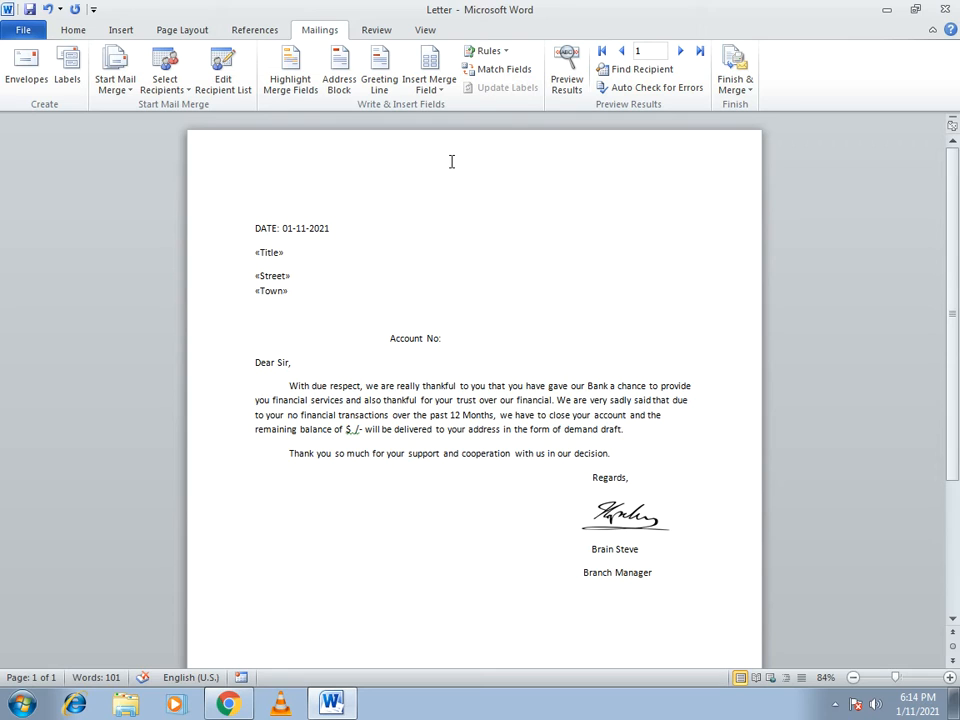
key("Return")
left_click(429, 88)
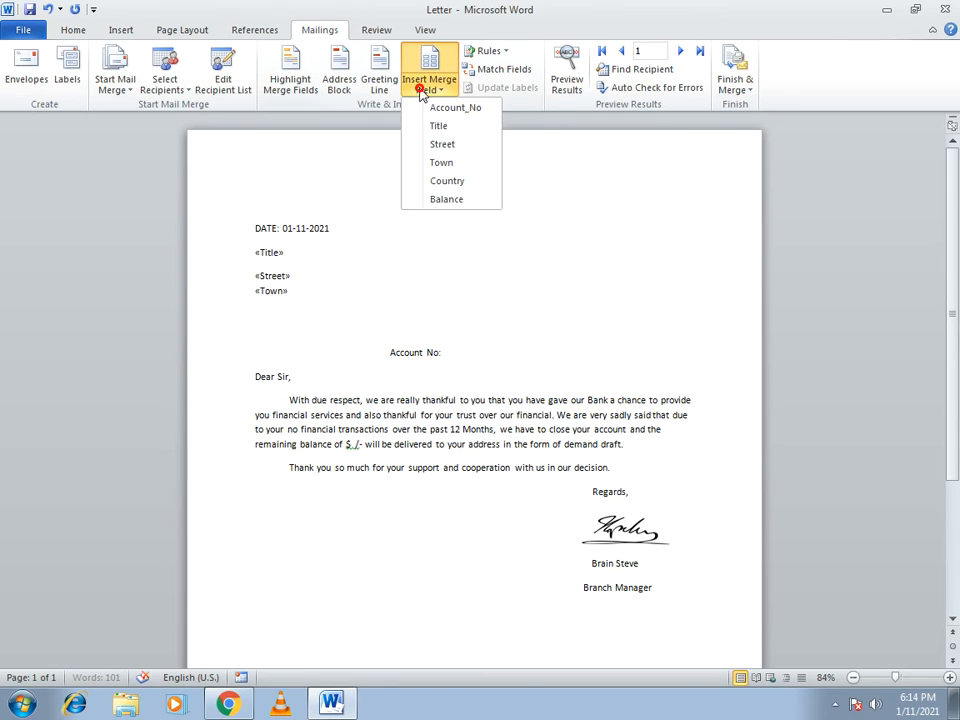
left_click(461, 182)
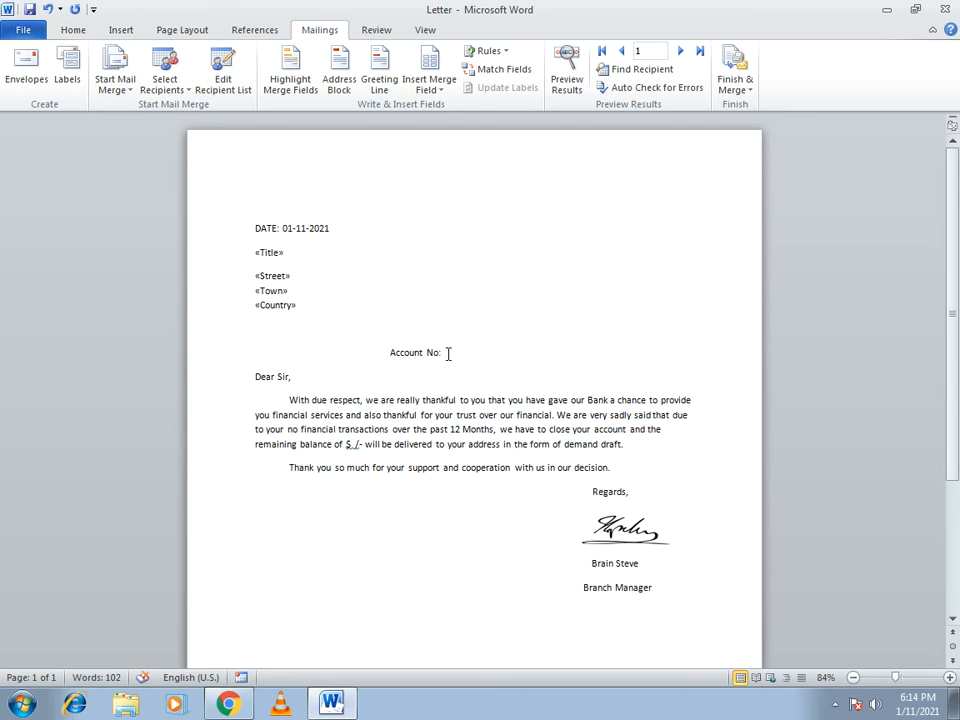
Insert the Account_No merge field after "Account No:" and the Balance merge field after the dollar sign in the letter body
key("BackSpace")
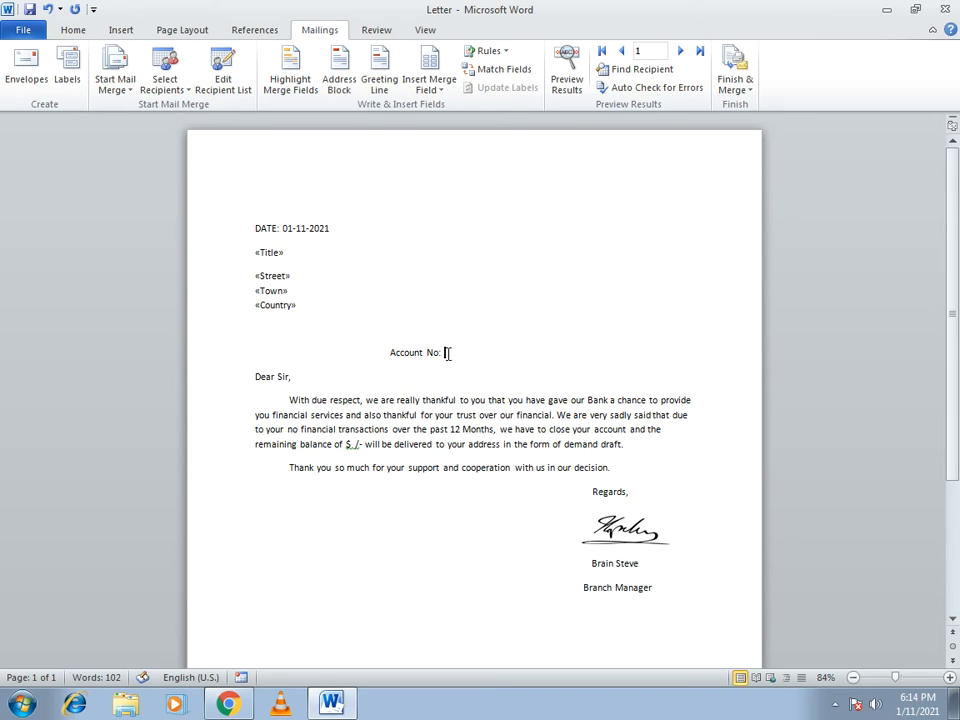
left_click(433, 92)
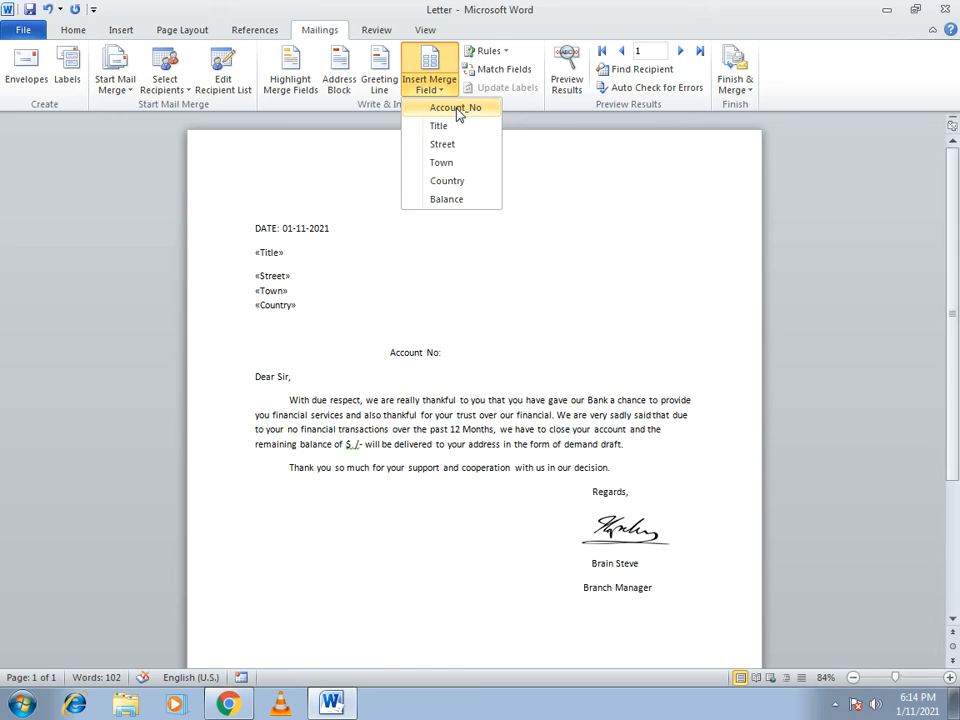
left_click(457, 109)
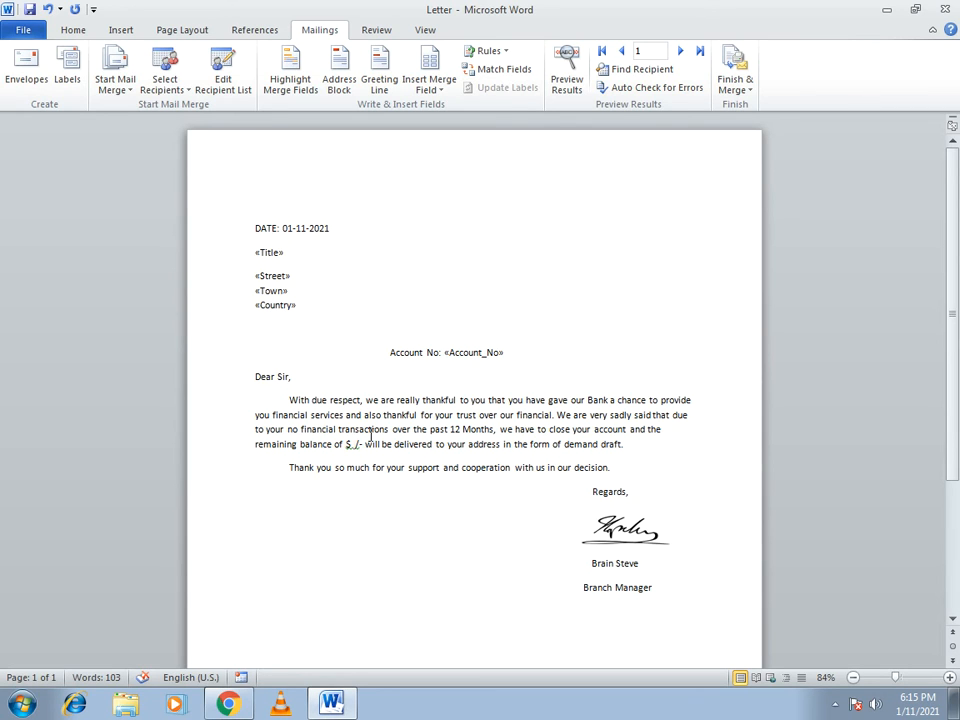
left_click(430, 88)
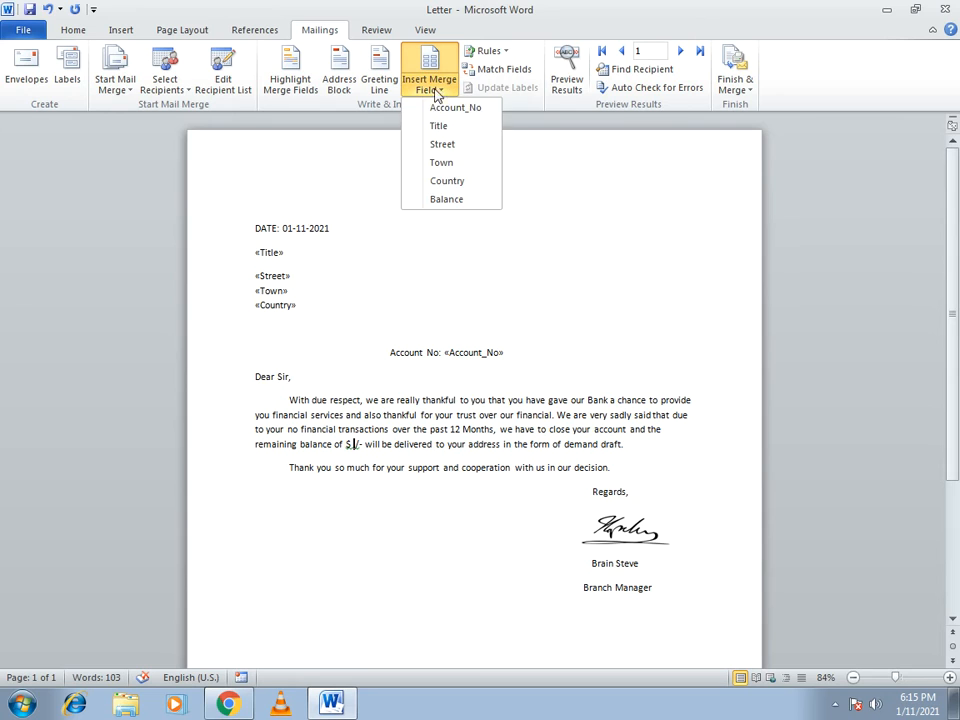
left_click(443, 203)
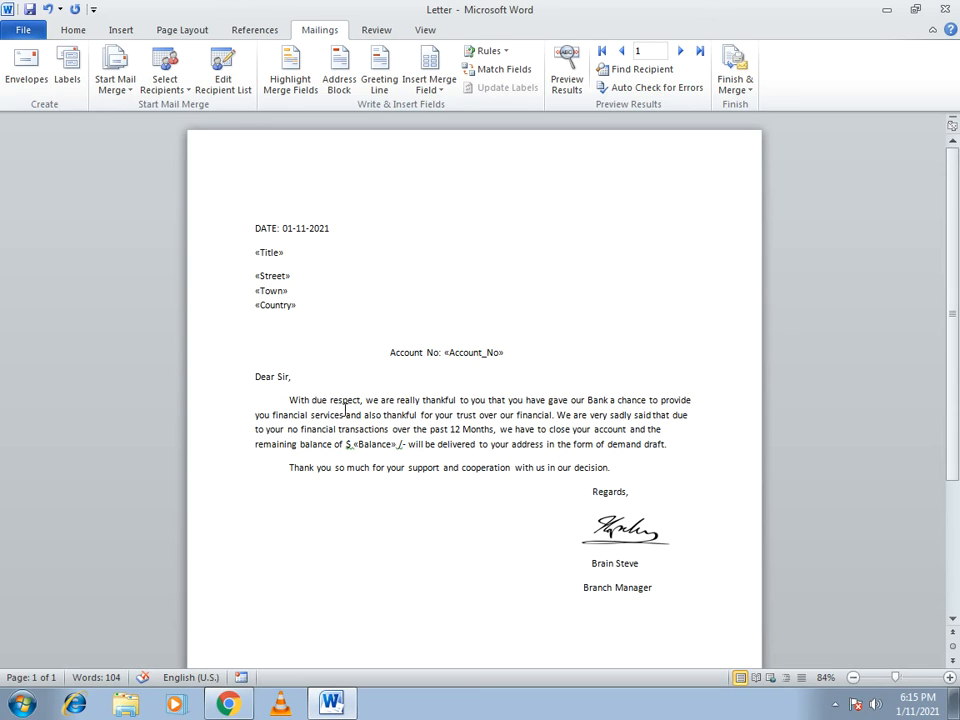
left_click(396, 444)
left_click(396, 444)
Merge all records into a new document of individual letters and review the letters from the first page to the last
left_click(743, 95)
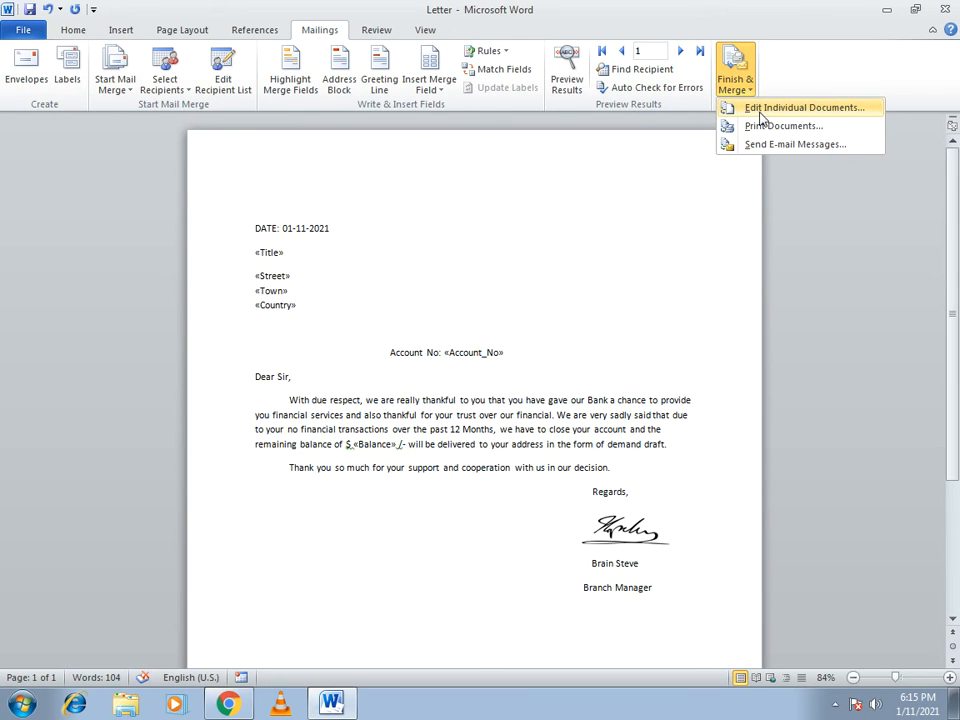
left_click(760, 110)
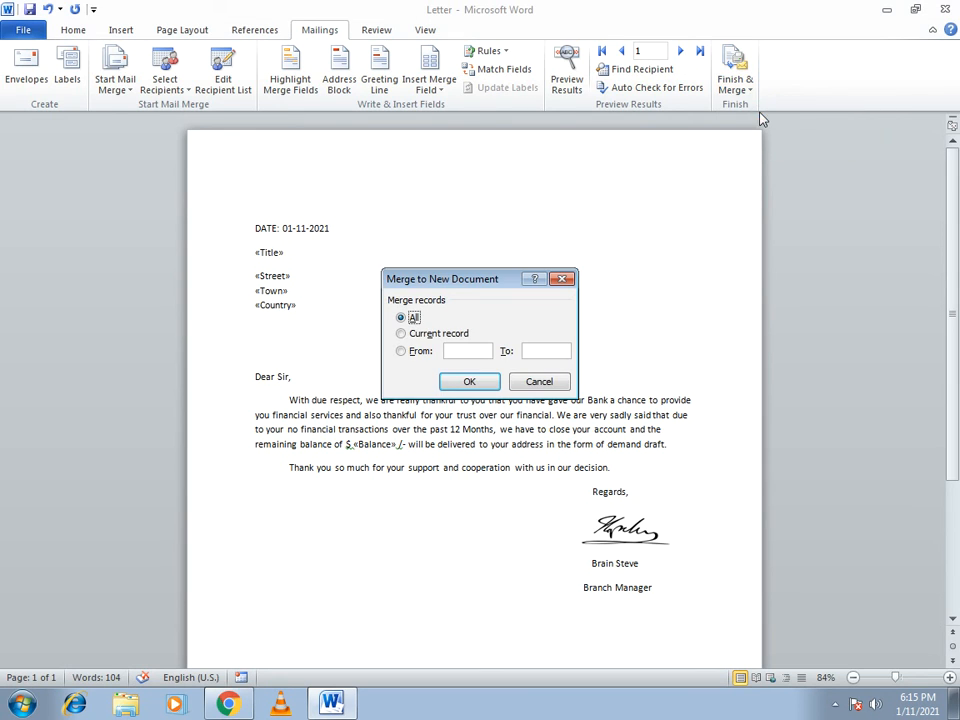
left_click(464, 383)
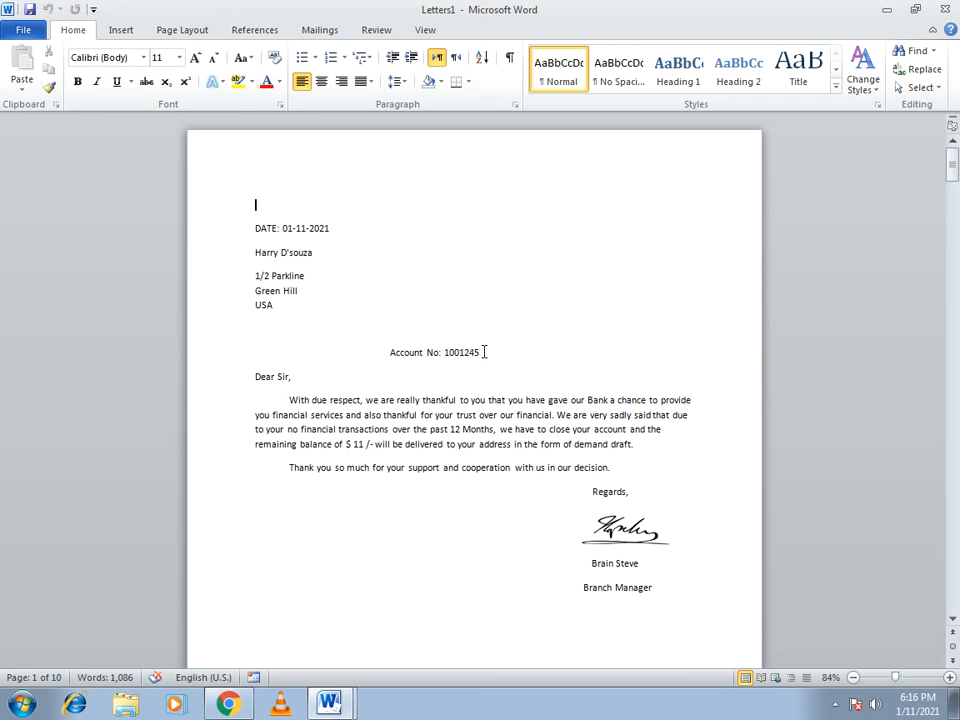
left_click_drag(953, 168, 955, 216)
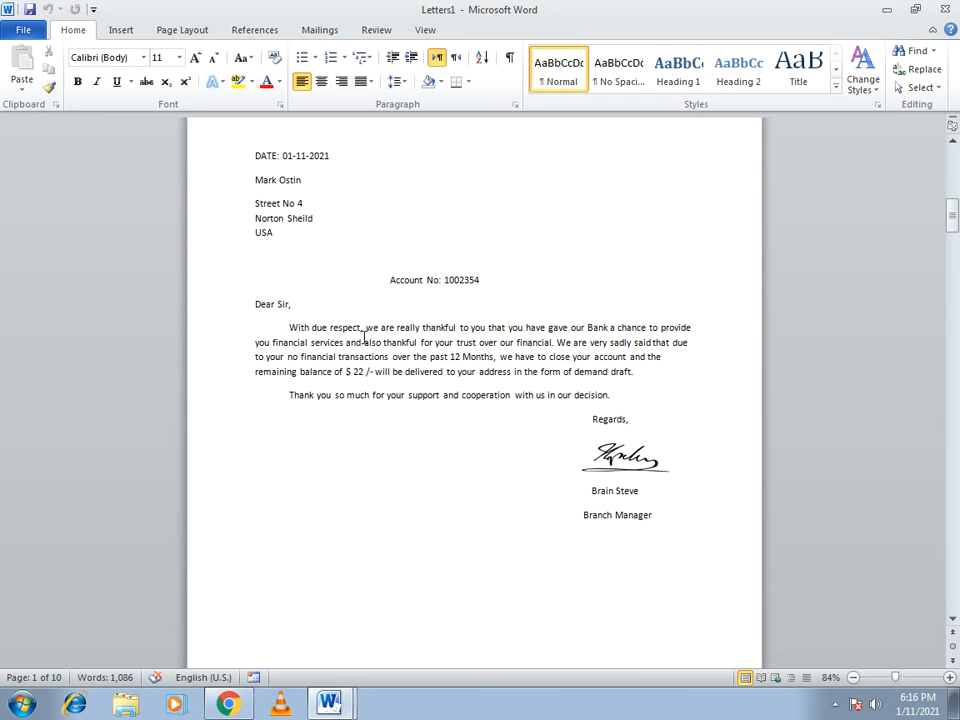
left_click_drag(953, 217, 952, 585)
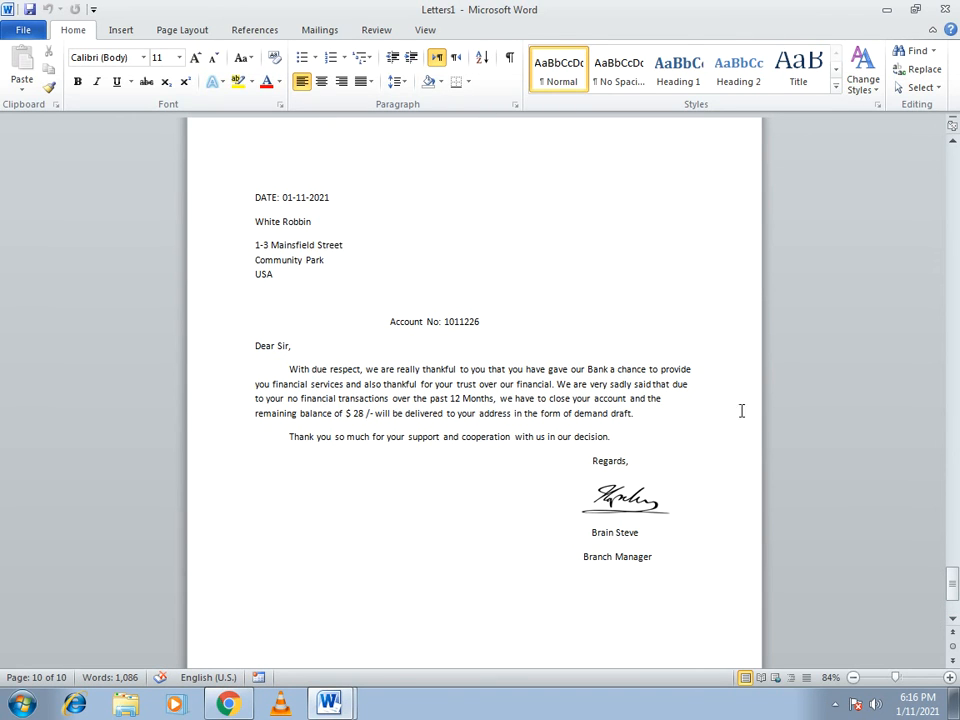
left_click_drag(953, 585, 954, 171)
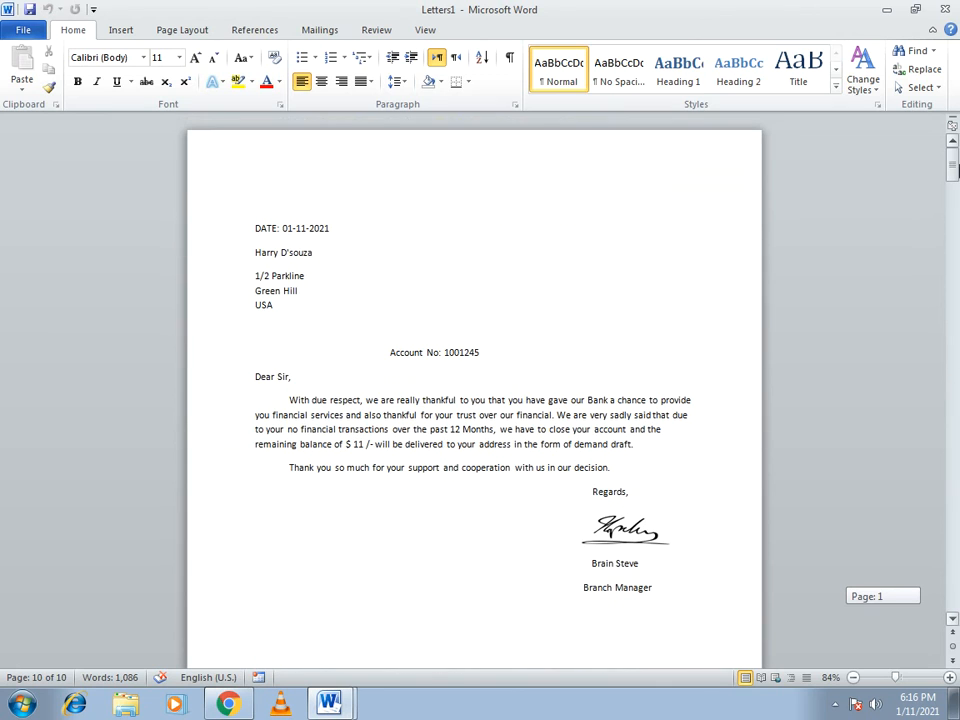